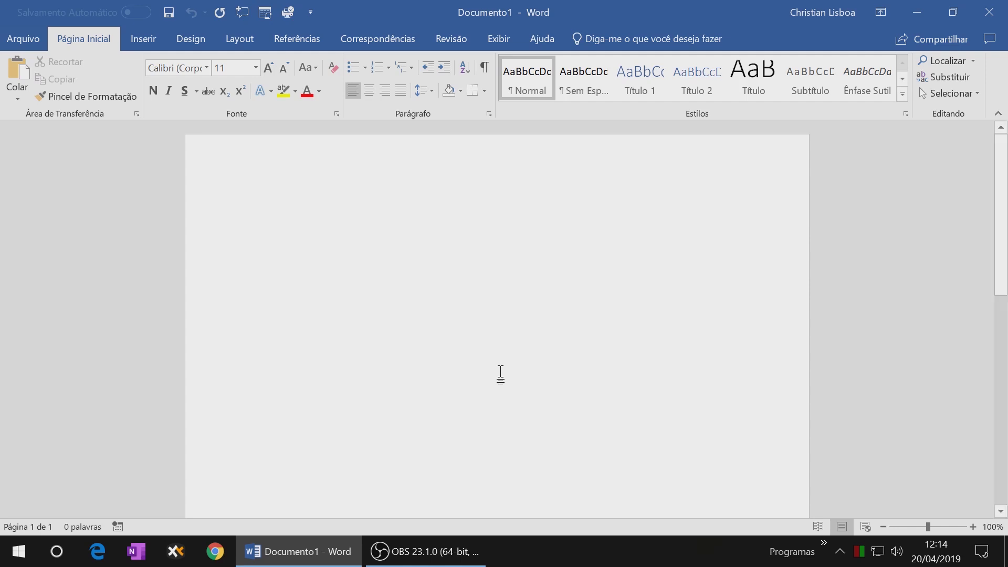
- Show the Referências ribbon to reach the citation and bibliography tools
left_click(282, 42)
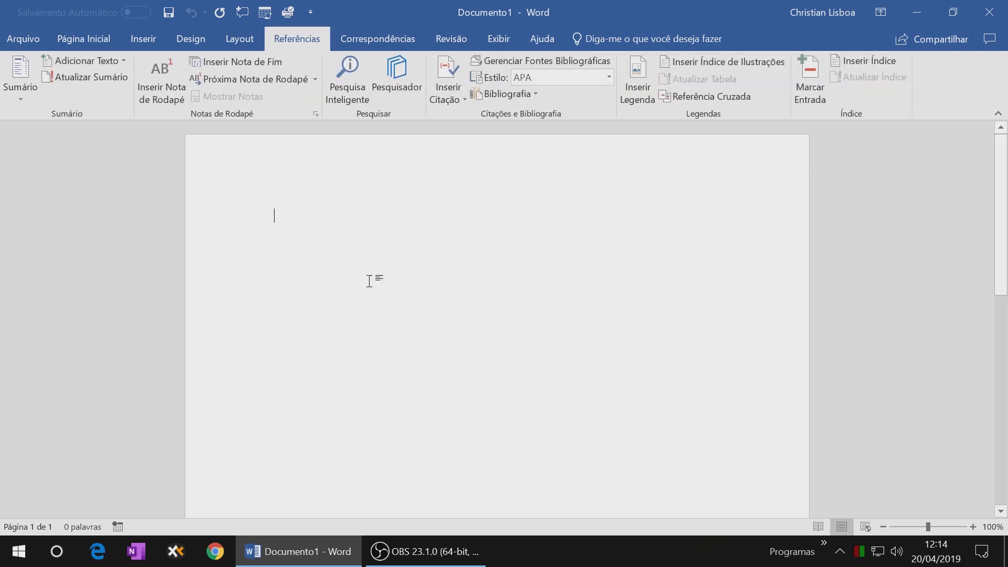
- Open the source manager and copy the first master-list source into the current list
left_click(559, 63)
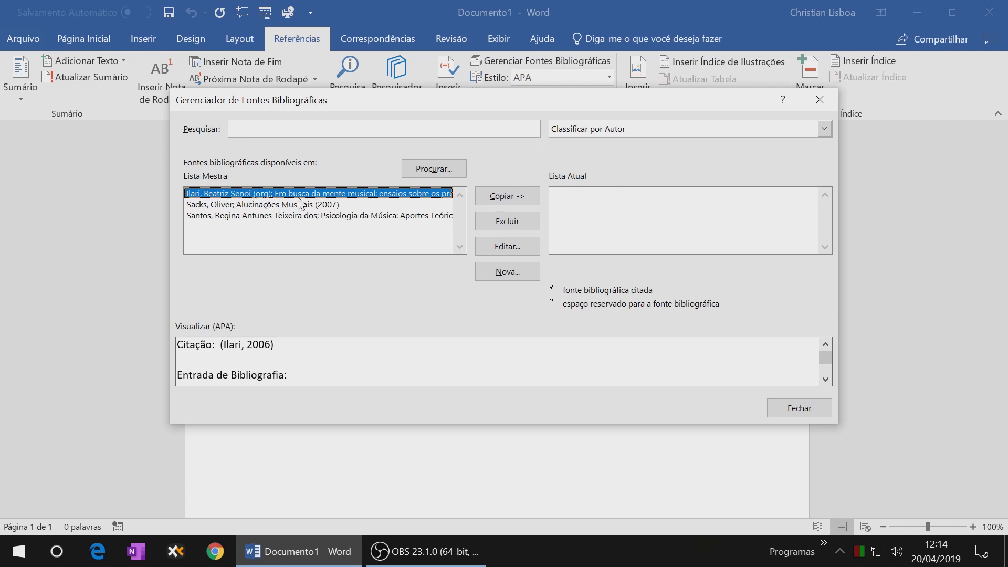
left_click(496, 198)
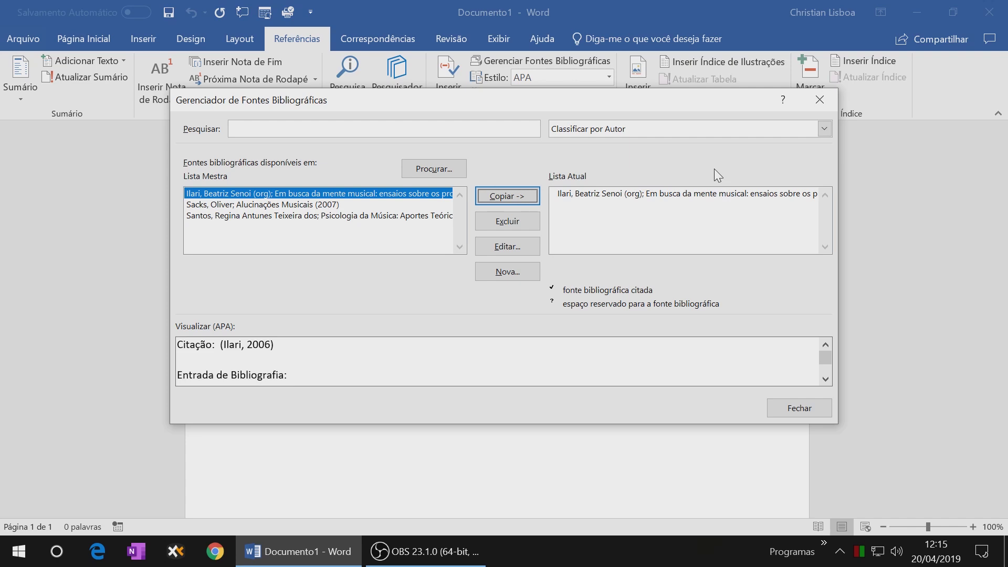
- Start a new bibliography source and browse the source types, keeping Livro
left_click(517, 278)
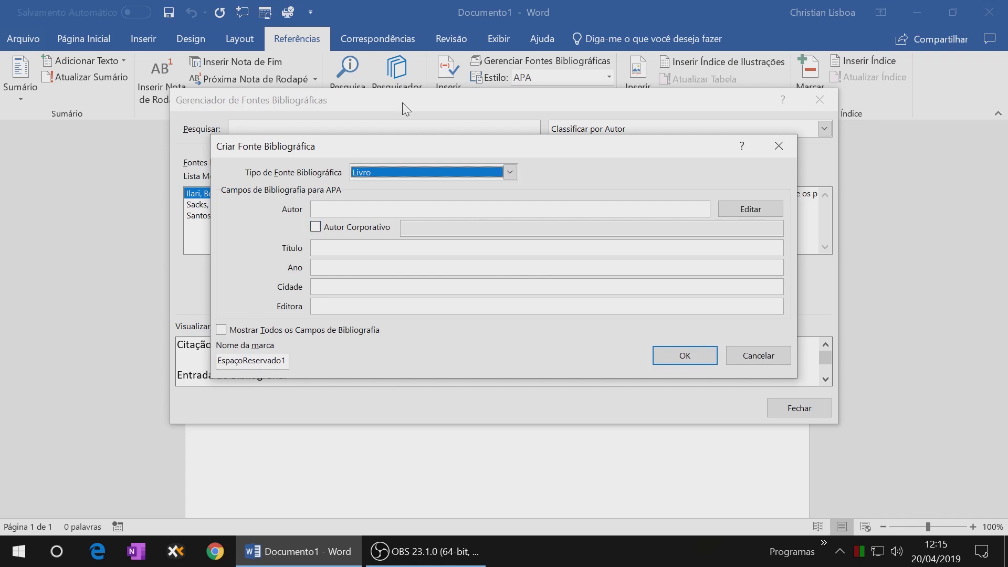
left_click(509, 174)
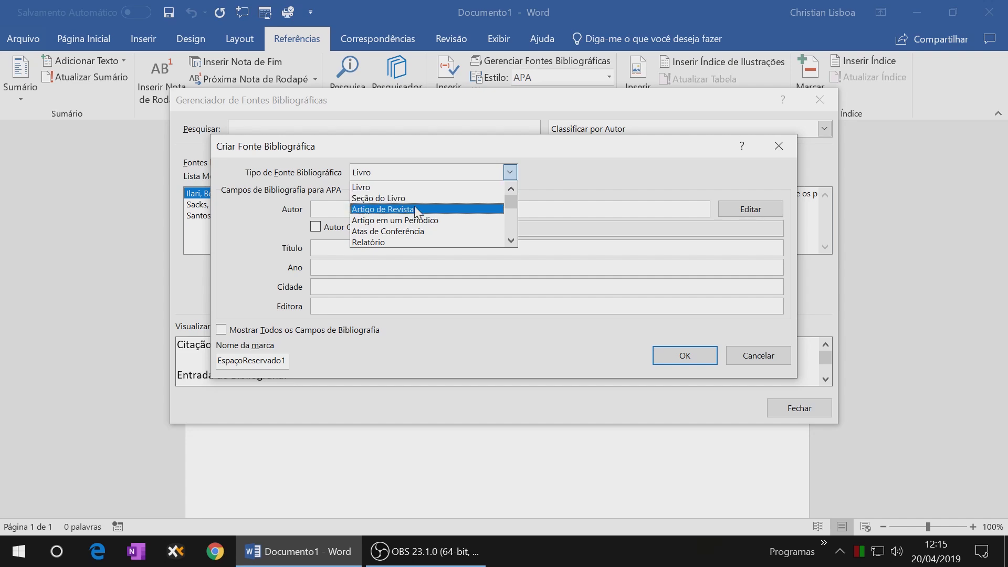
left_click(511, 241)
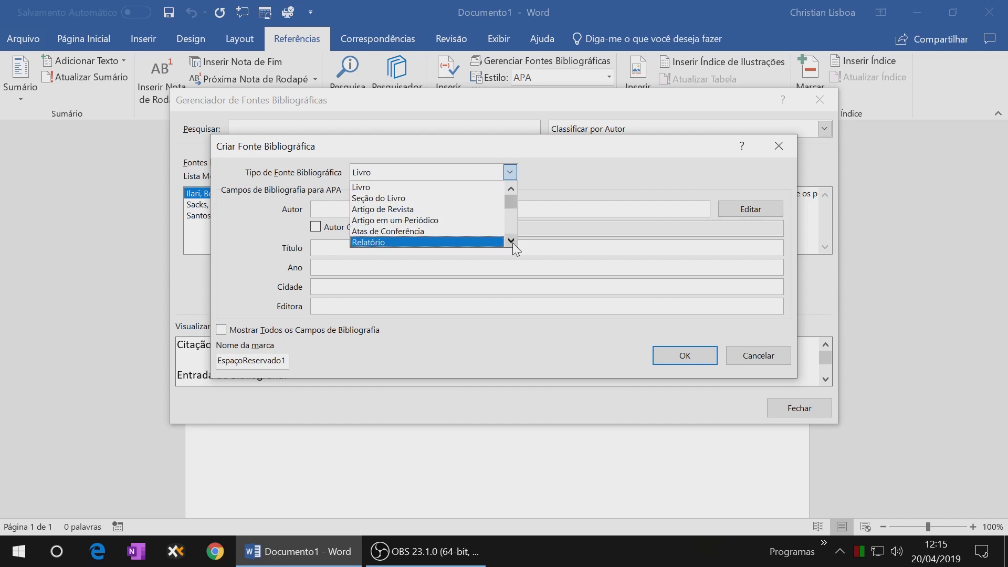
left_click(510, 241)
left_click(510, 241)
left_click(510, 241)
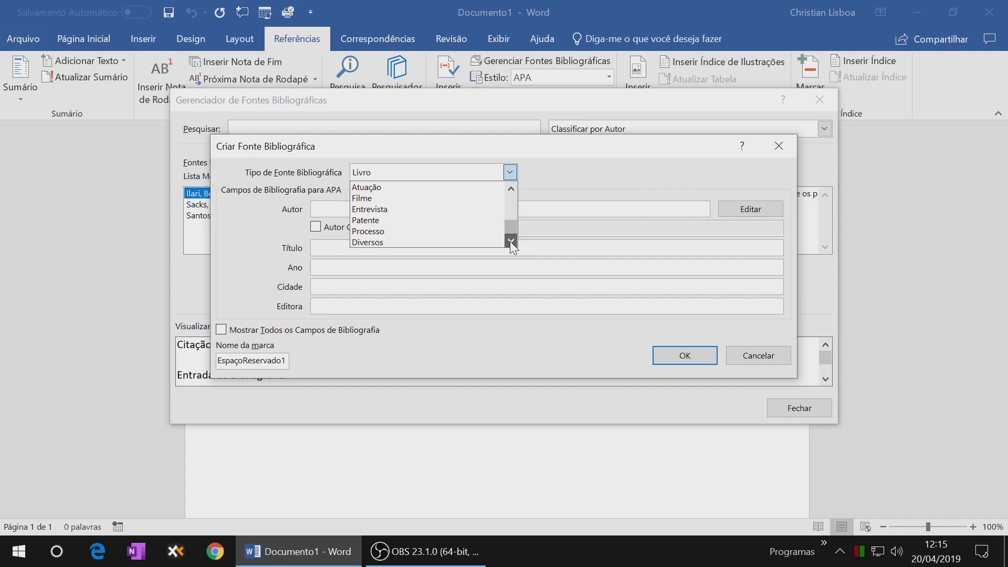
left_click_drag(509, 226, 509, 194)
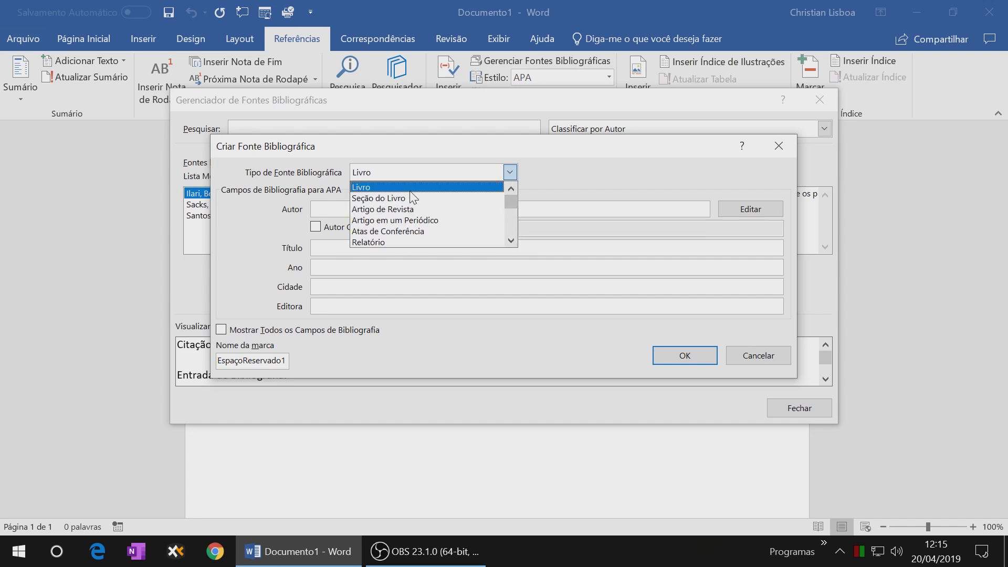
left_click(413, 187)
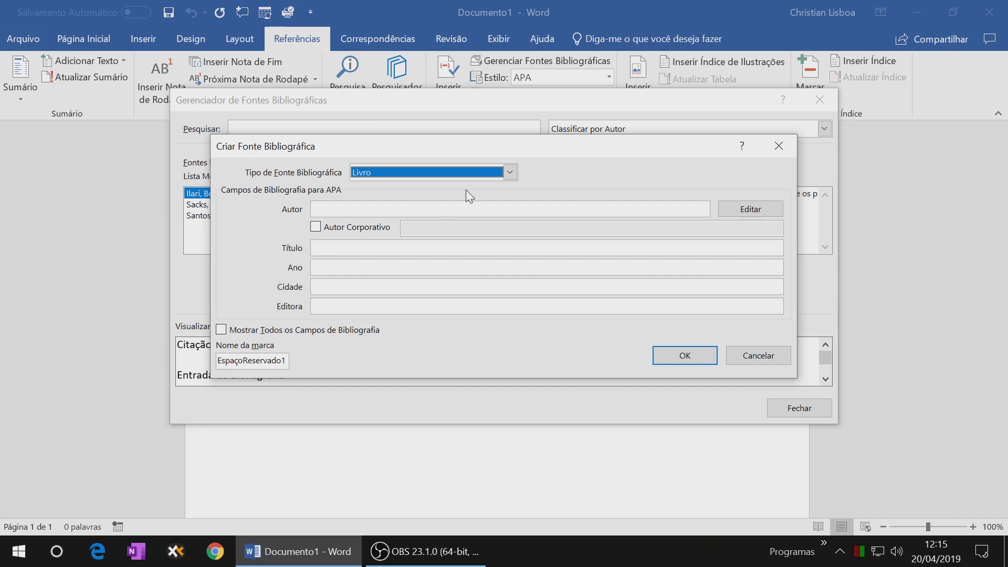
- Try the Seção do Livro source type, then set the type back to Livro
left_click(510, 173)
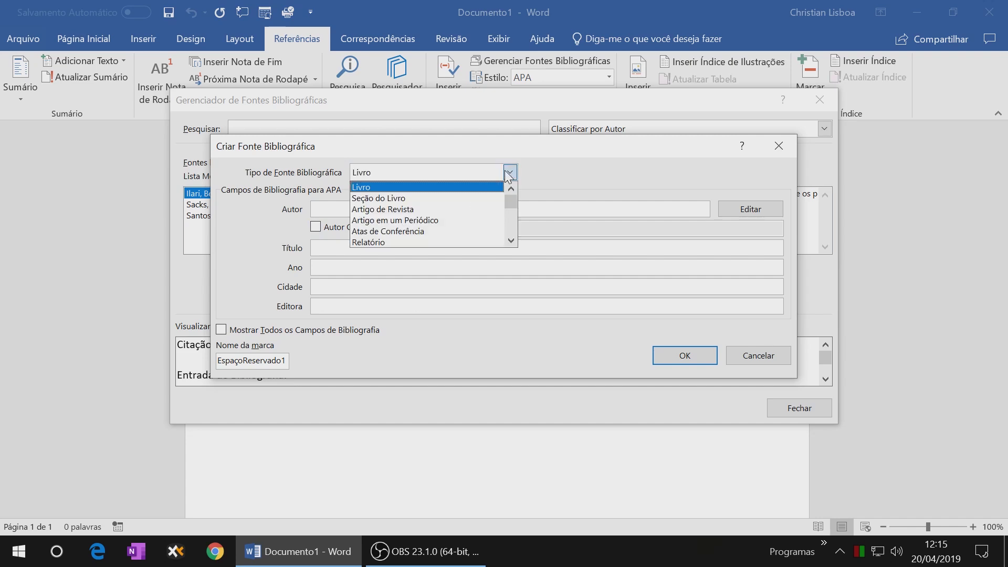
left_click(449, 198)
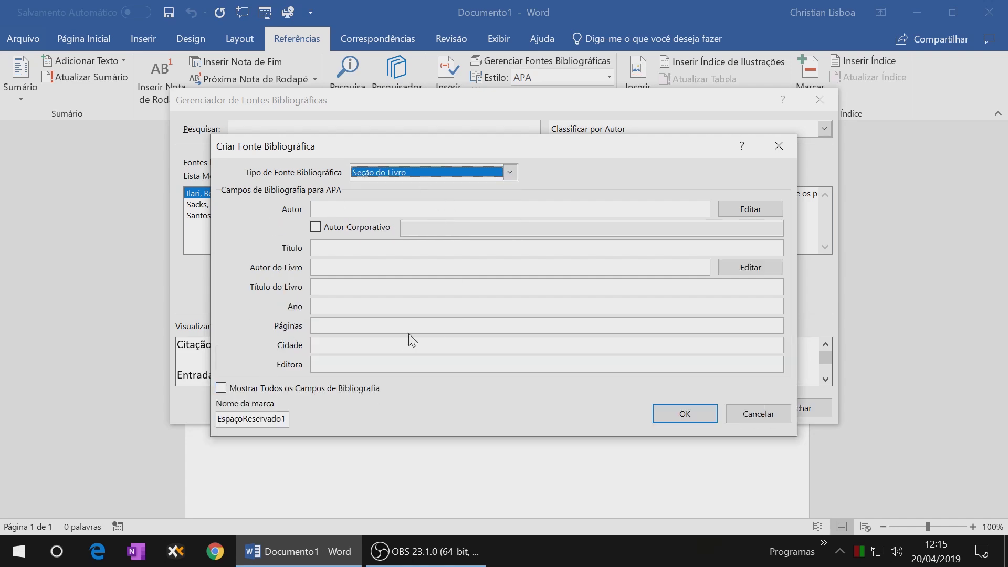
left_click(510, 172)
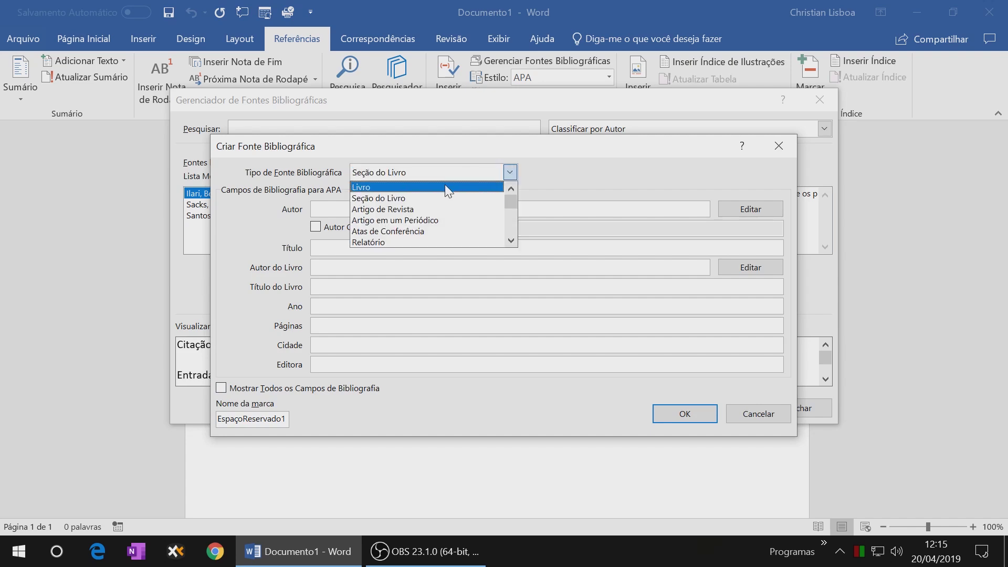
left_click(445, 187)
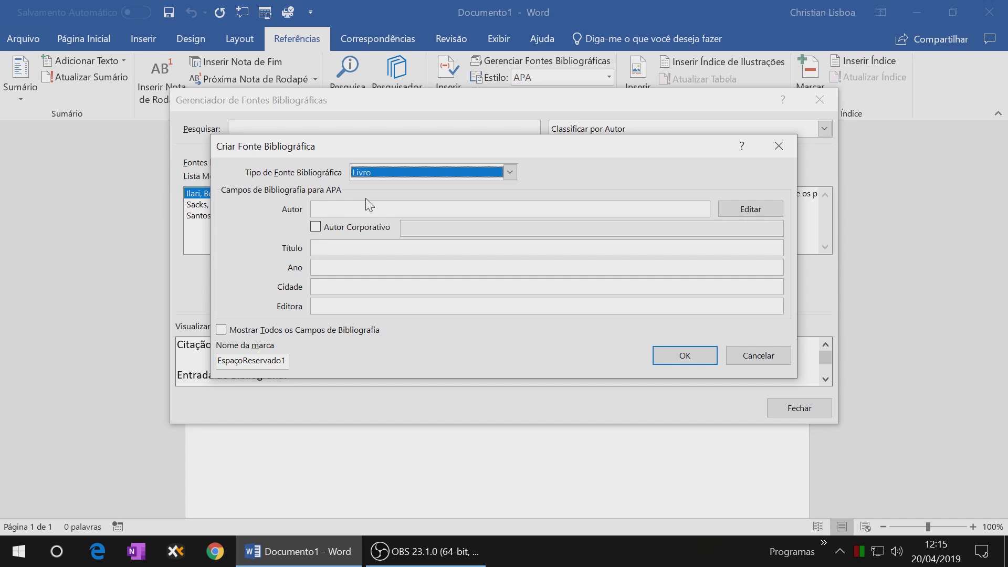
left_click(222, 332)
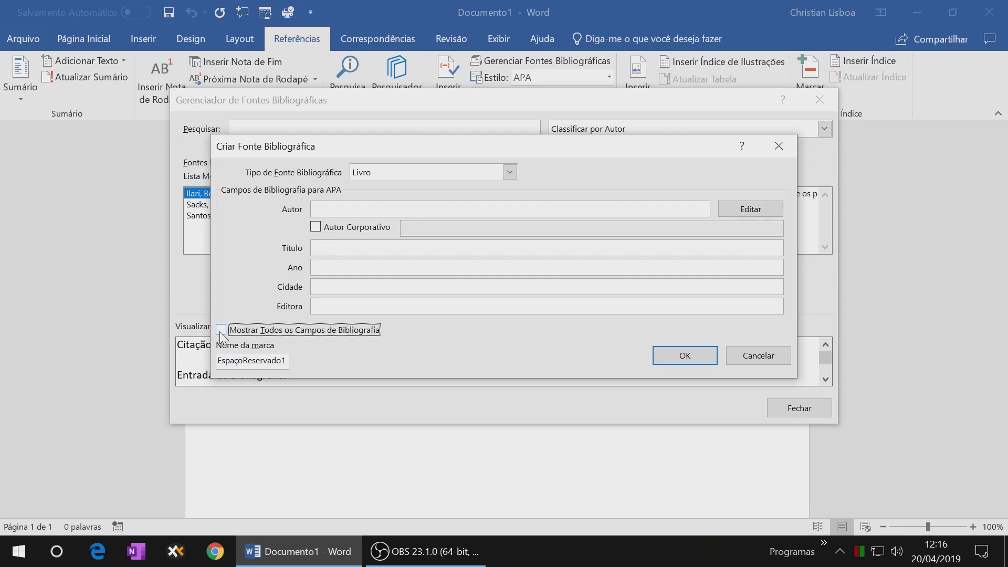
left_click(221, 331)
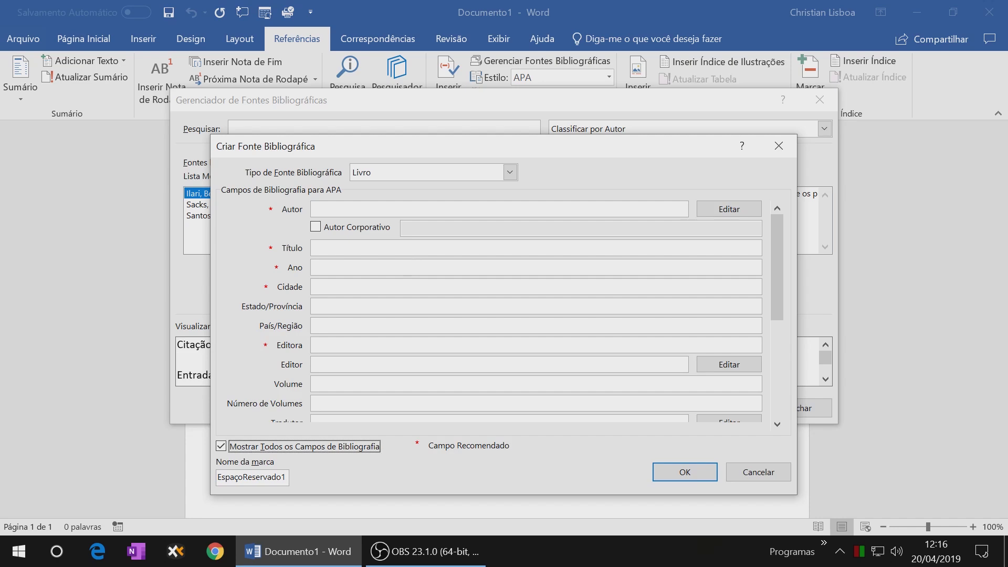
mouse_move(777, 251)
left_mouse_down()
mouse_move(779, 362)
mouse_move(767, 220)
left_mouse_up()
left_click(221, 446)
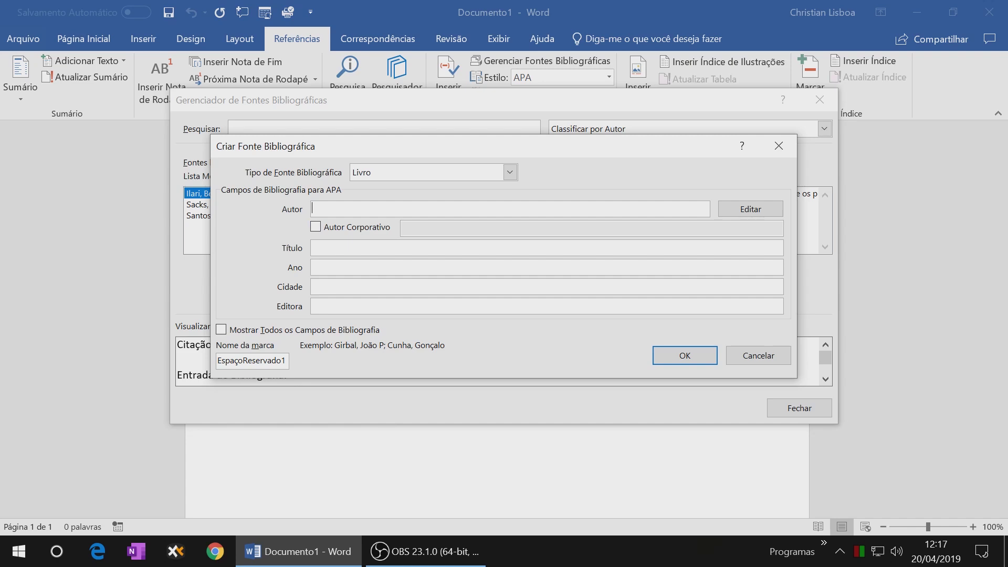
type("João ")
type("Girbal")
type(";")
type(" Gonçalo Cunha")
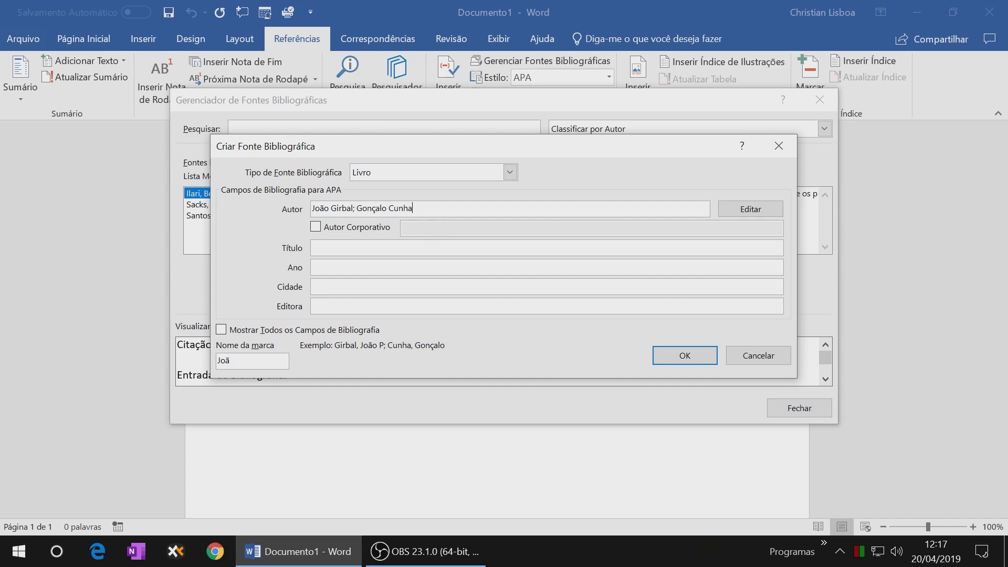
key("ctrl+a")
key("BackSpace")
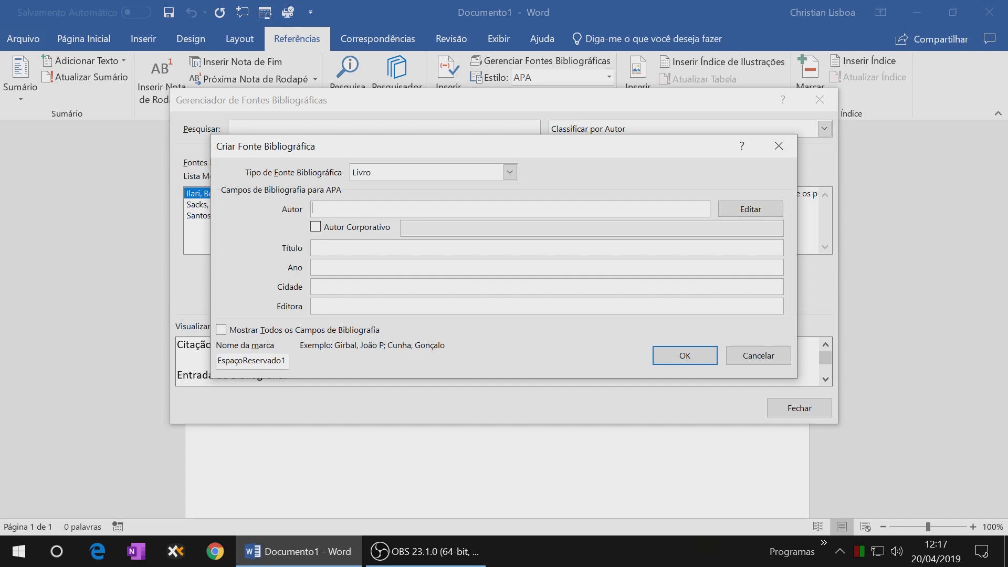
- Enter two authors by surname and first name in Editar Nome and confirm them
left_click(755, 213)
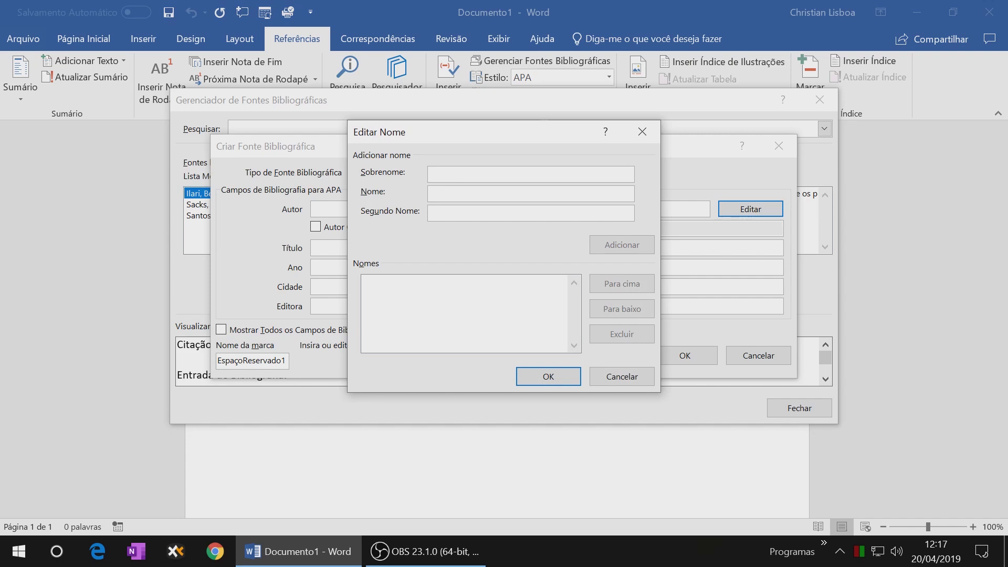
type("Girbal")
type("João")
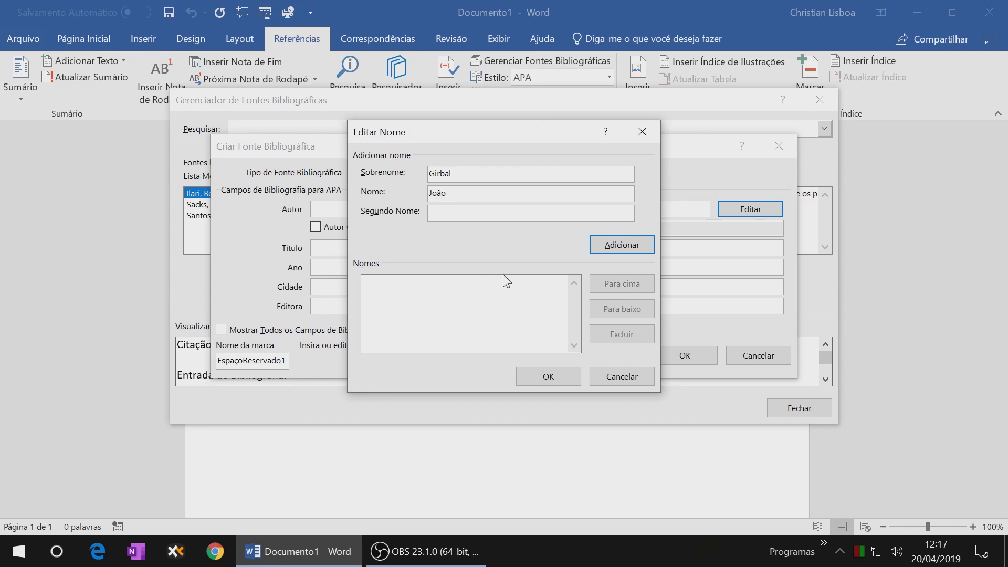
left_click(616, 248)
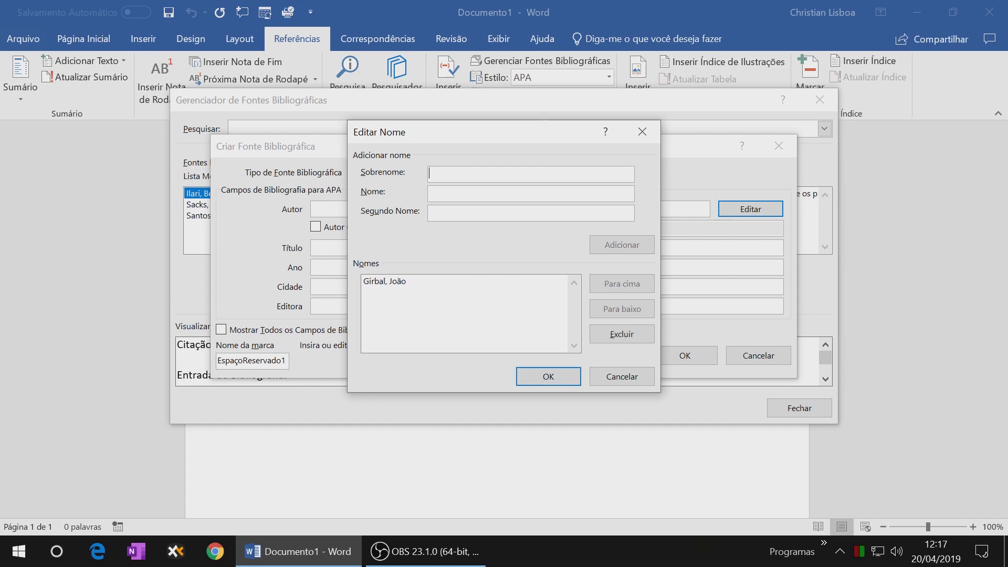
left_click_drag(459, 134, 581, 87)
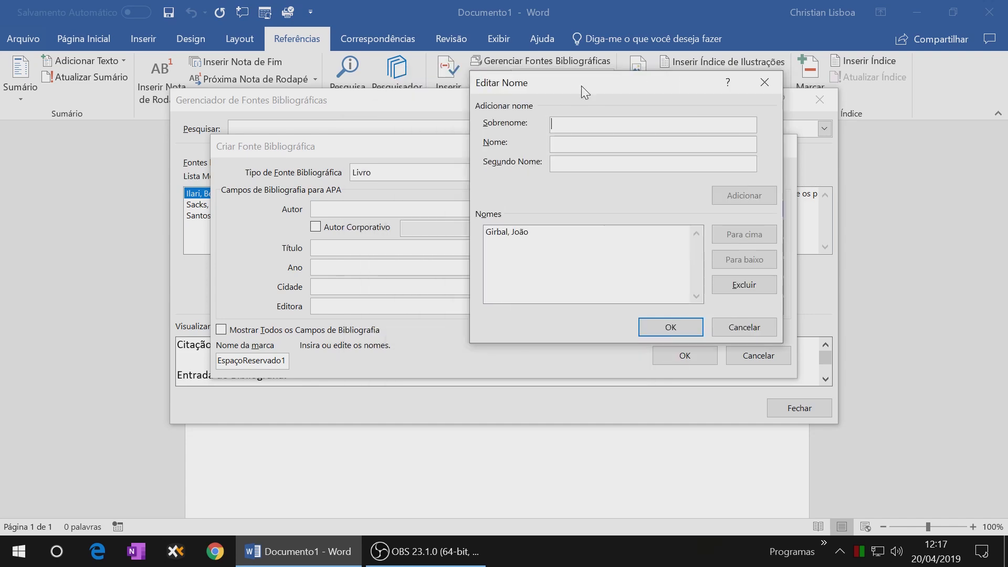
type("Gonçalo")
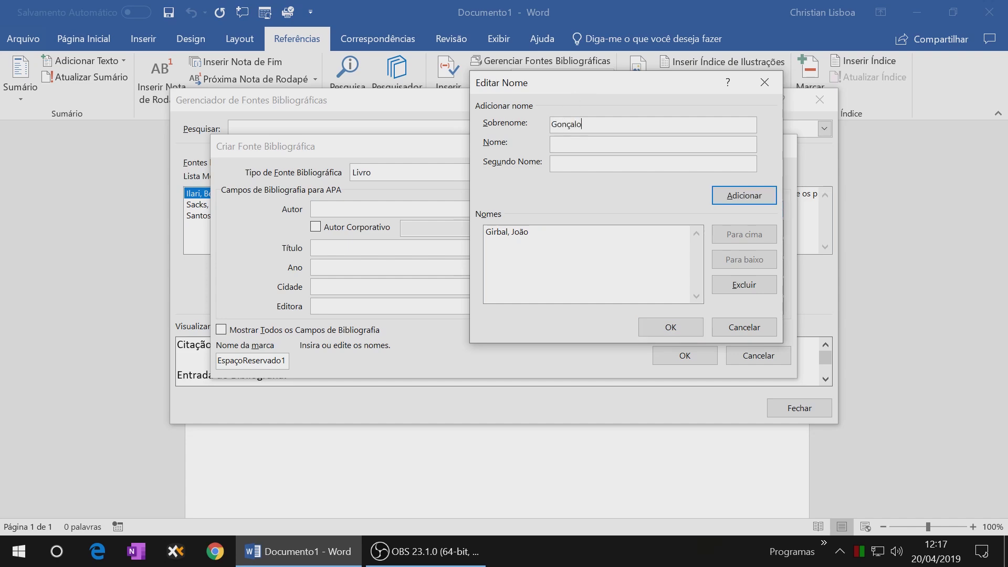
type("José")
left_click(765, 196)
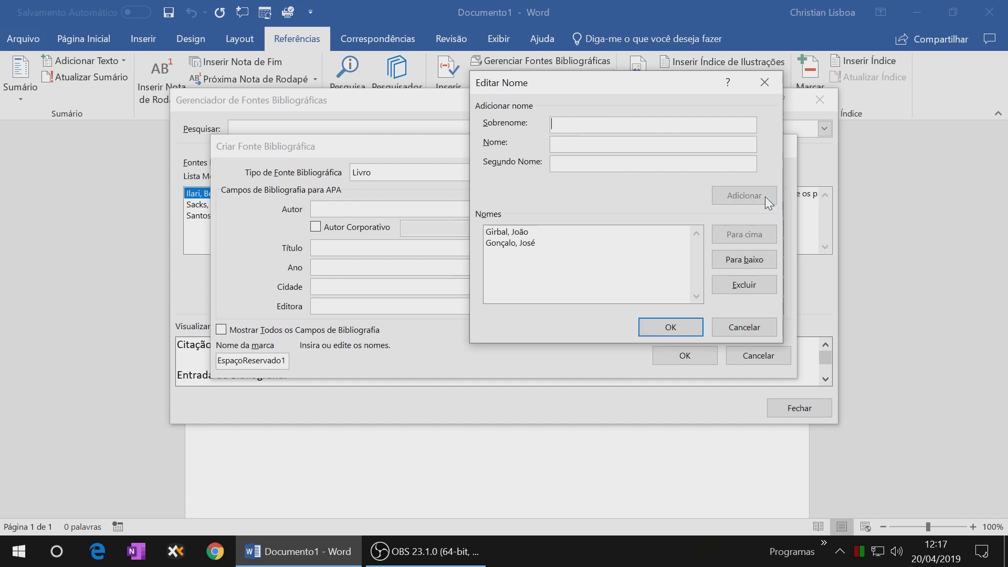
left_click(670, 327)
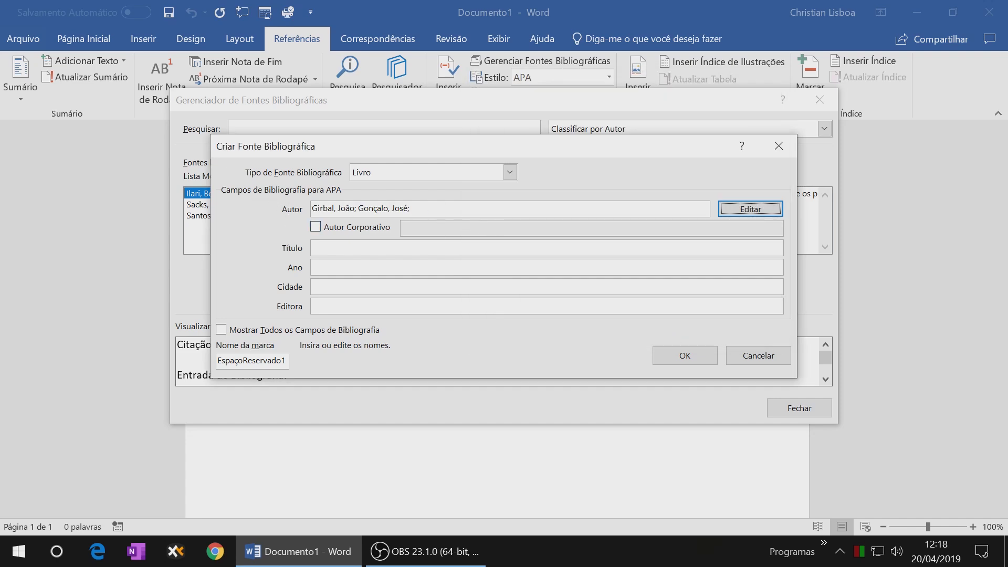
- Fill in title 'Como fazer a bibliografia automática', year 2019, São Paulo, Vozes, and save the source
left_click(368, 248)
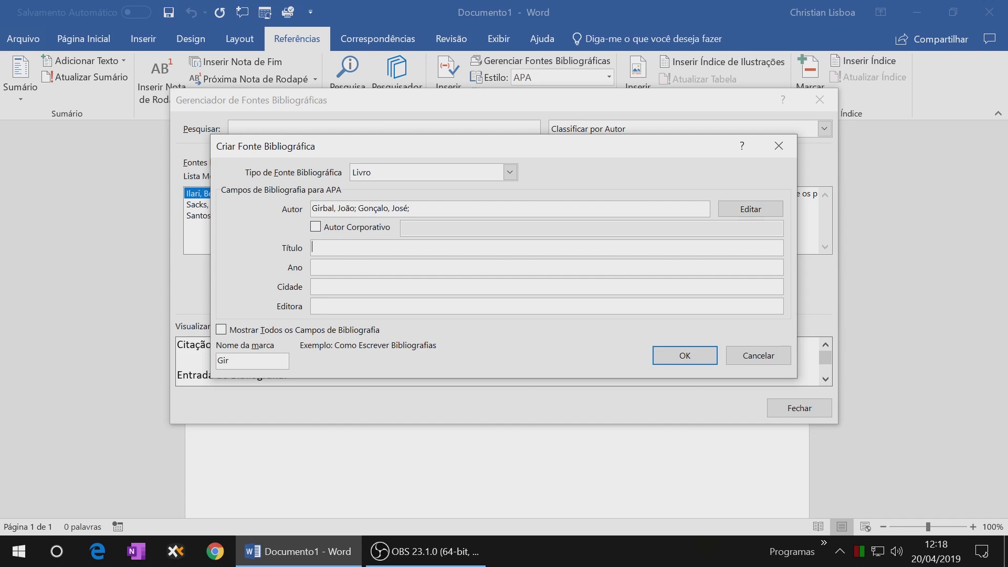
type("Como ")
type("fazer a bibliografia automática")
key("Tab")
type("2019")
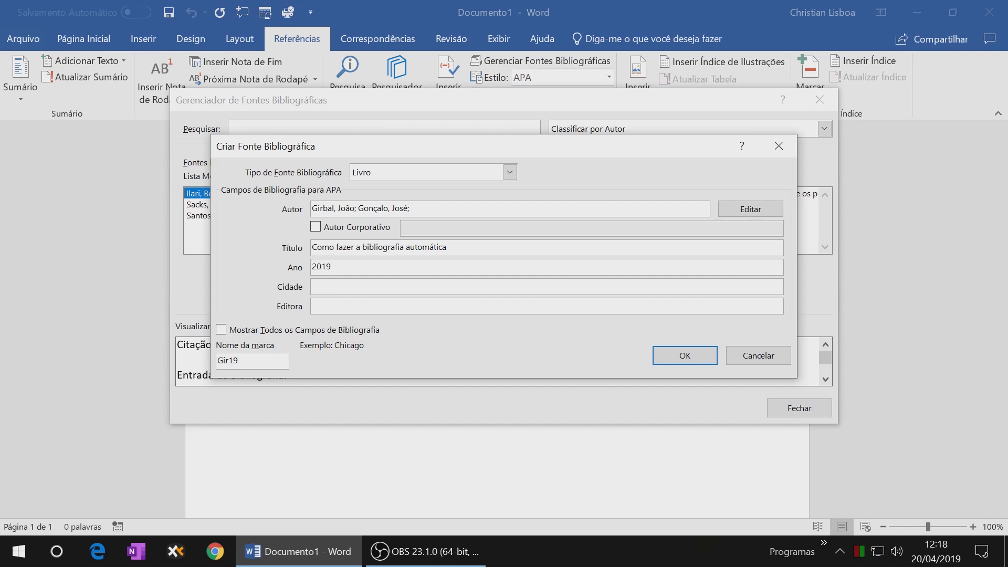
type("São Paulo")
left_click(313, 306)
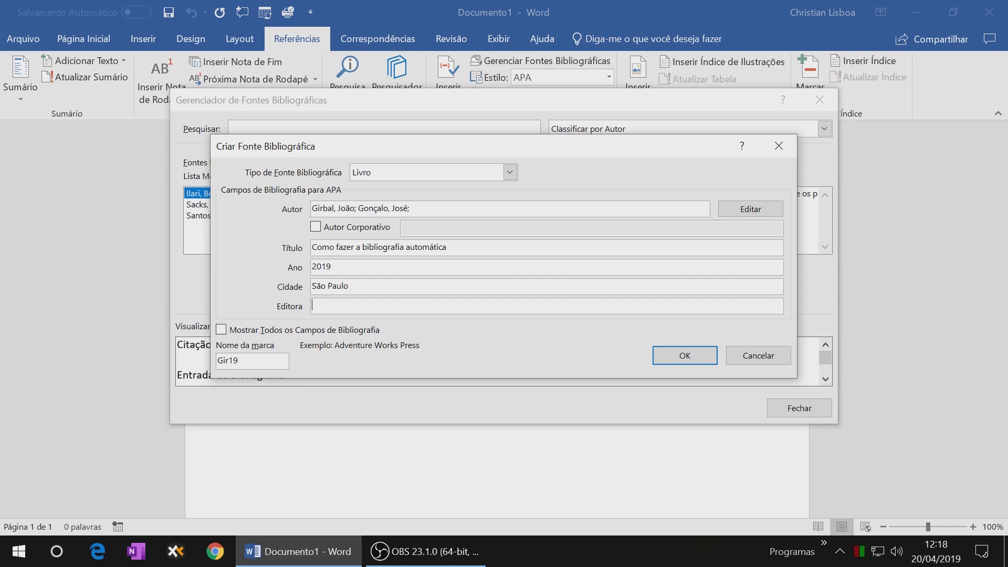
type("Vozes")
left_click(681, 357)
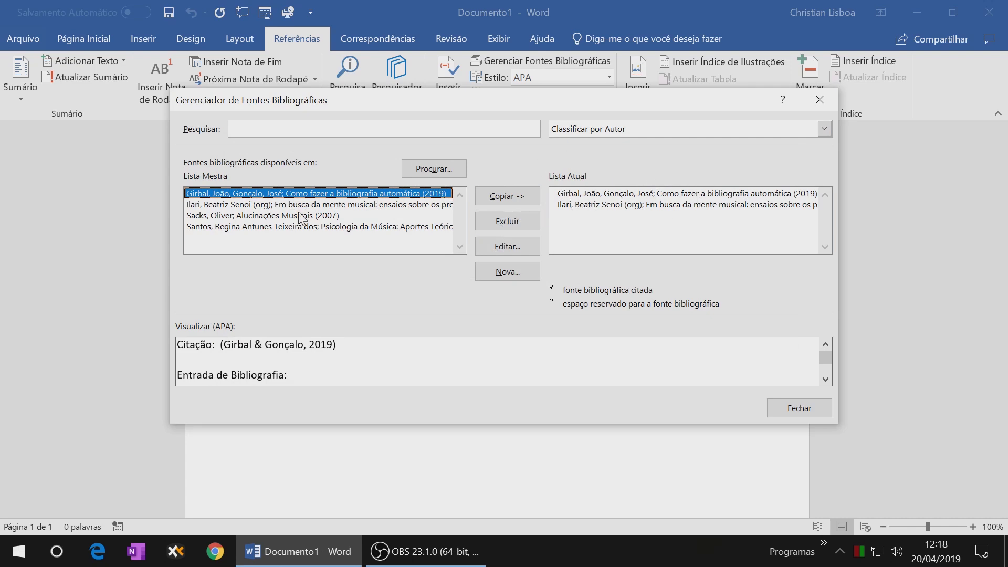
- Copy Alucinações Musicais into the current list, re-copying it after a removal, then close the manager
left_click(282, 216)
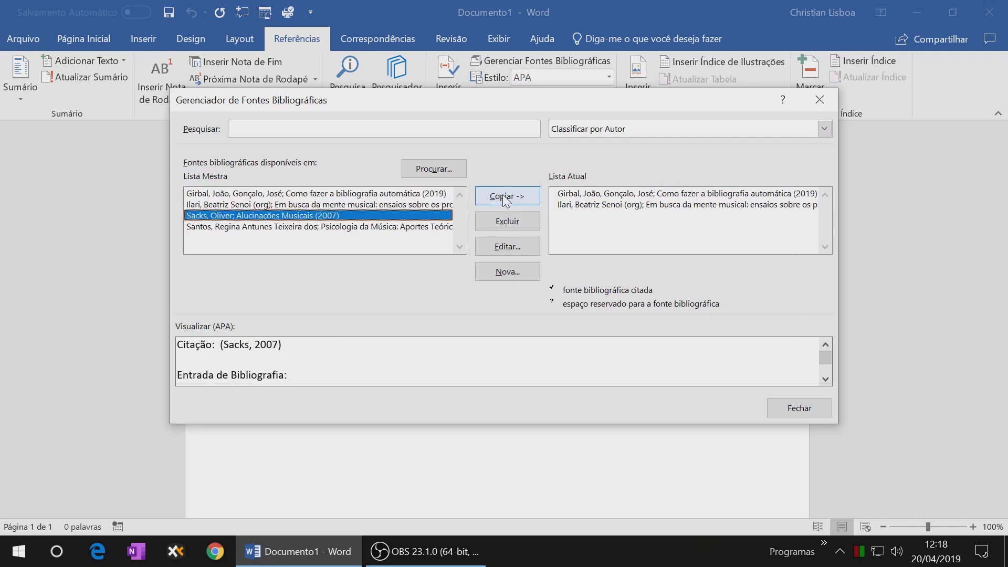
left_click(506, 200)
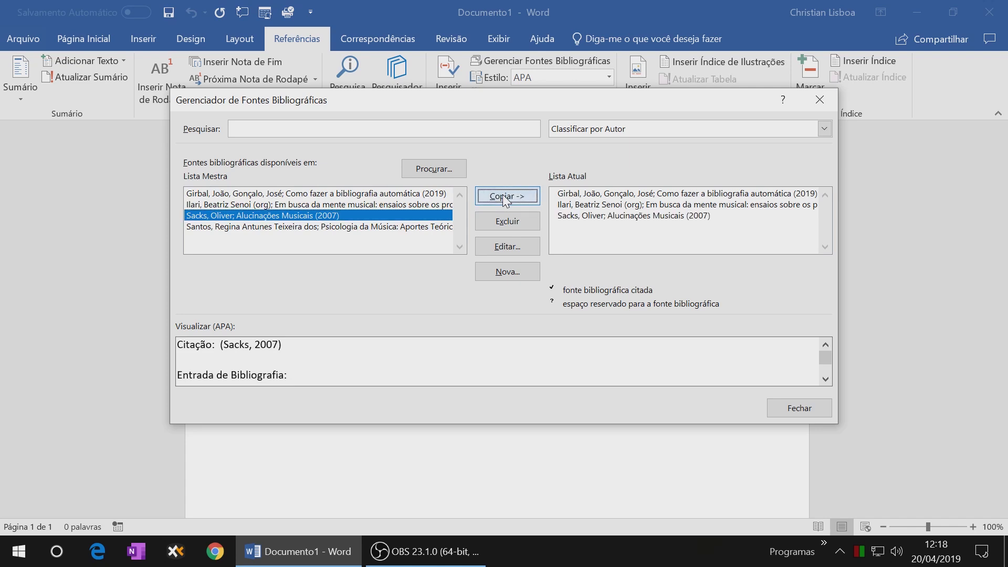
left_click(597, 216)
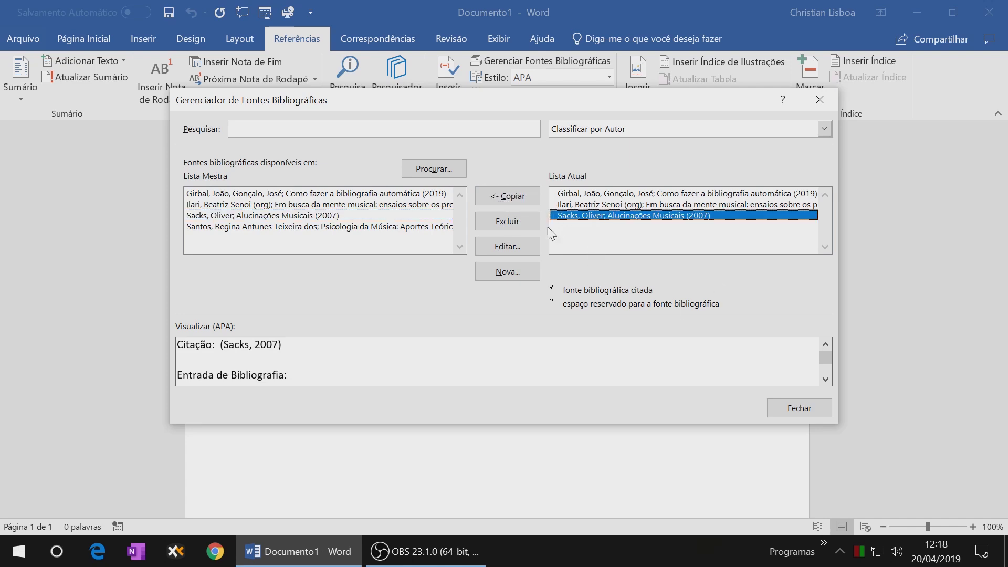
left_click(517, 226)
left_click(261, 216)
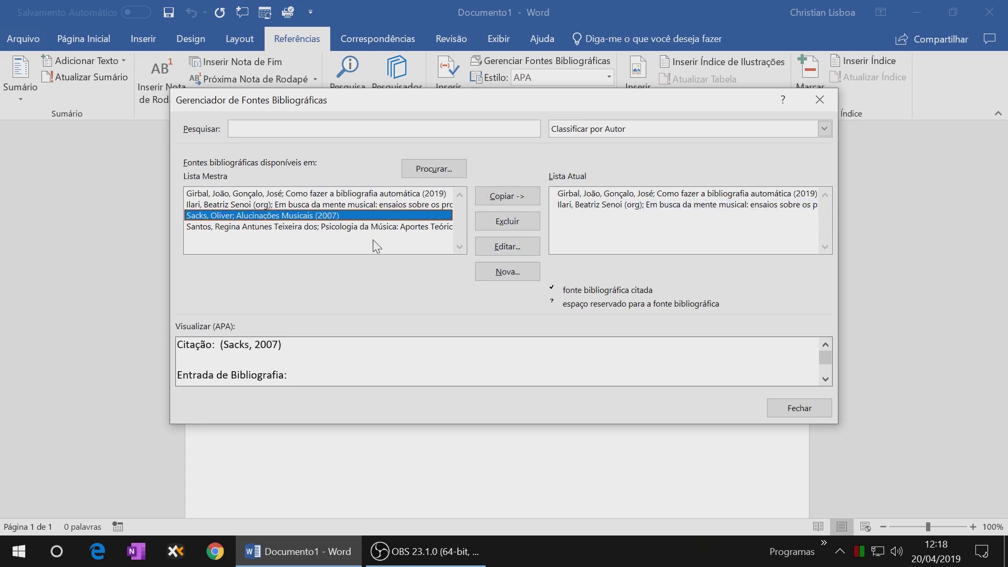
left_click(512, 197)
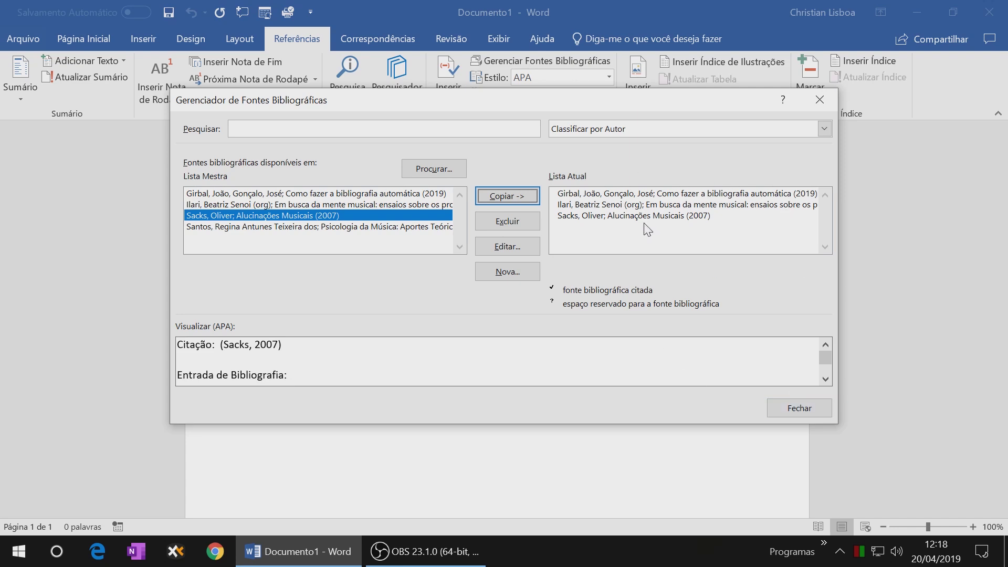
left_click(786, 413)
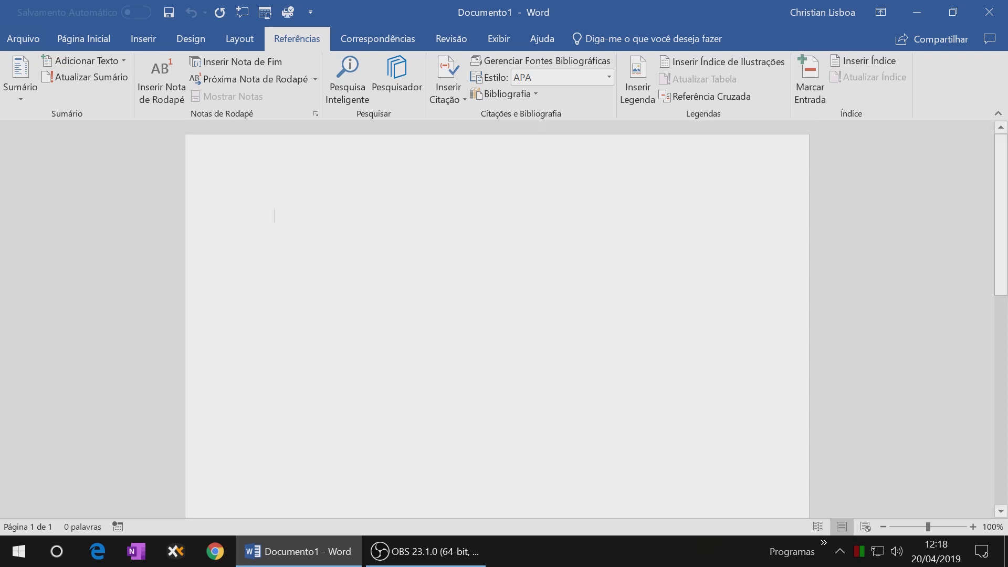
- Insert the built-in Bibliografia layout listing the three sources into Documento1
left_click(529, 94)
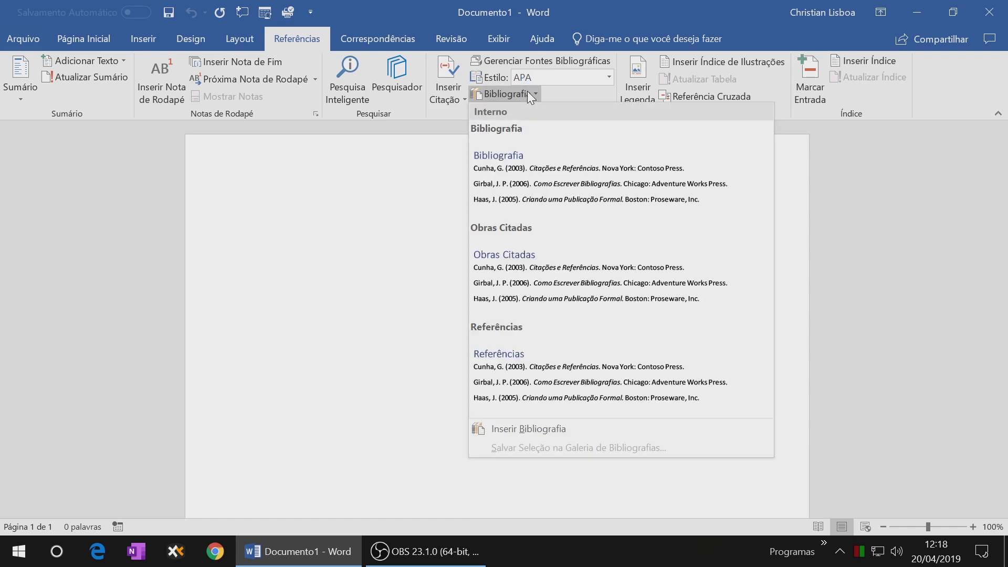
left_click(529, 184)
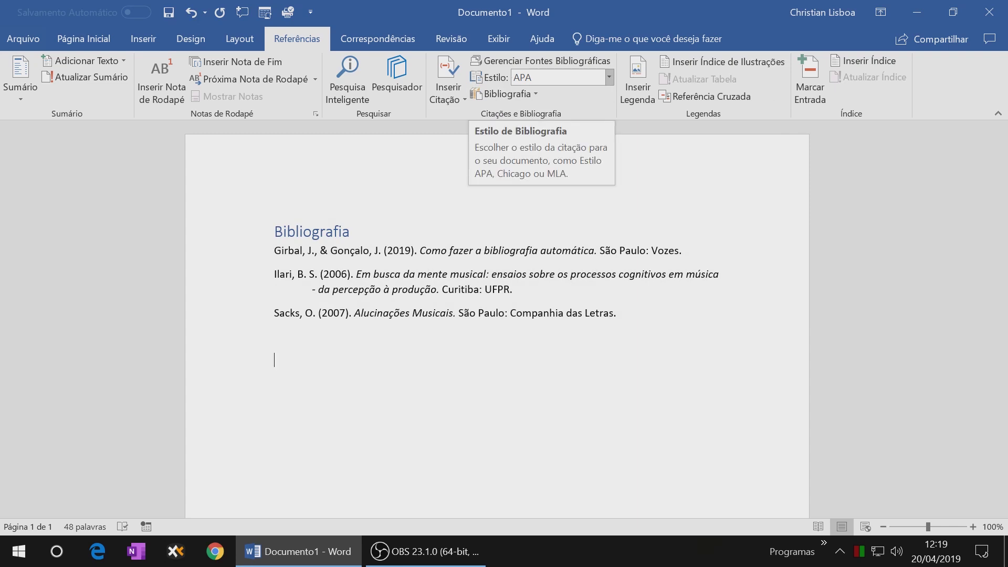
- Preview Chicago and Harvard - Anglia styles, then apply ABNT NBR 6023:2002 to the bibliography
left_click(609, 78)
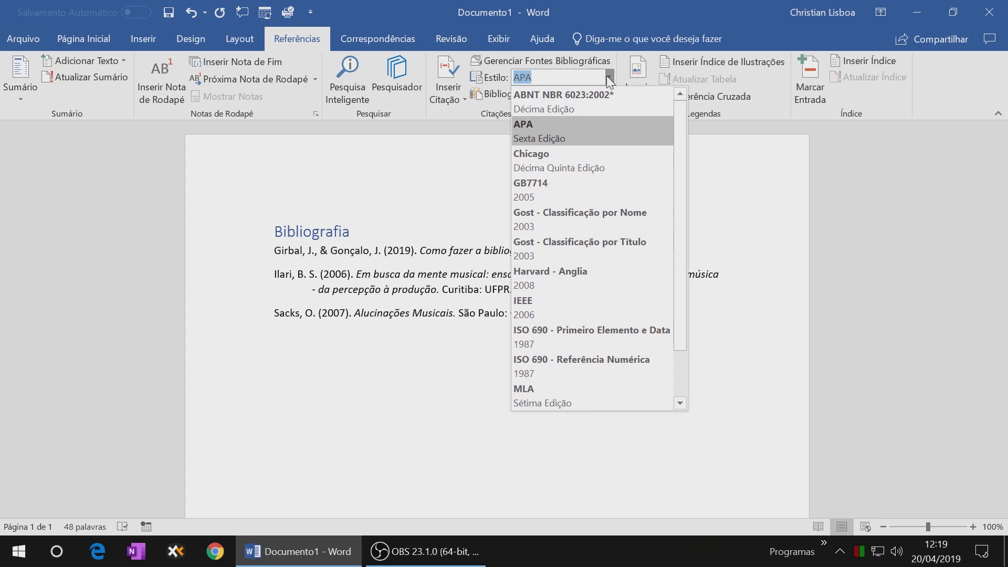
left_click(556, 156)
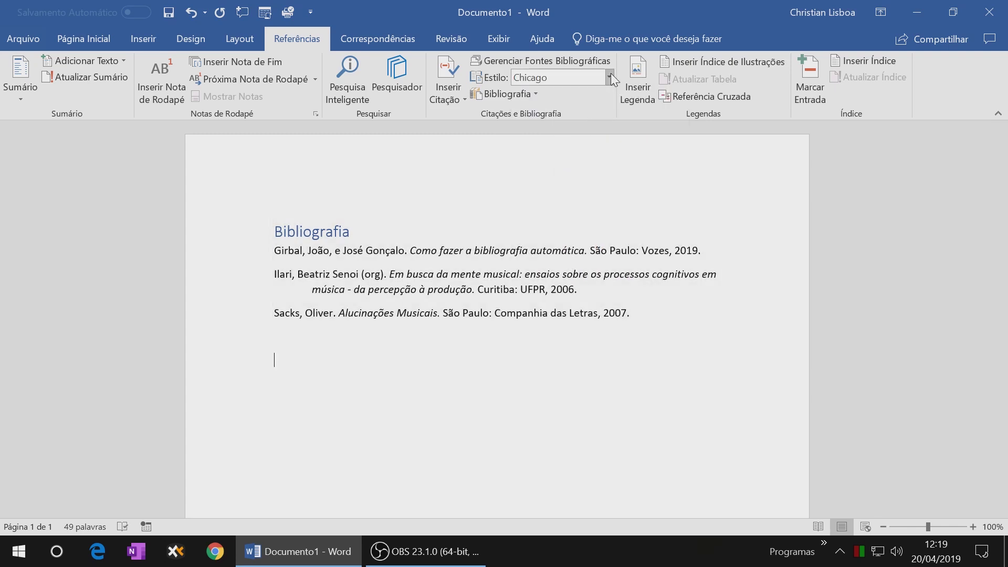
left_click(611, 77)
scroll(570, 313, "down", 1)
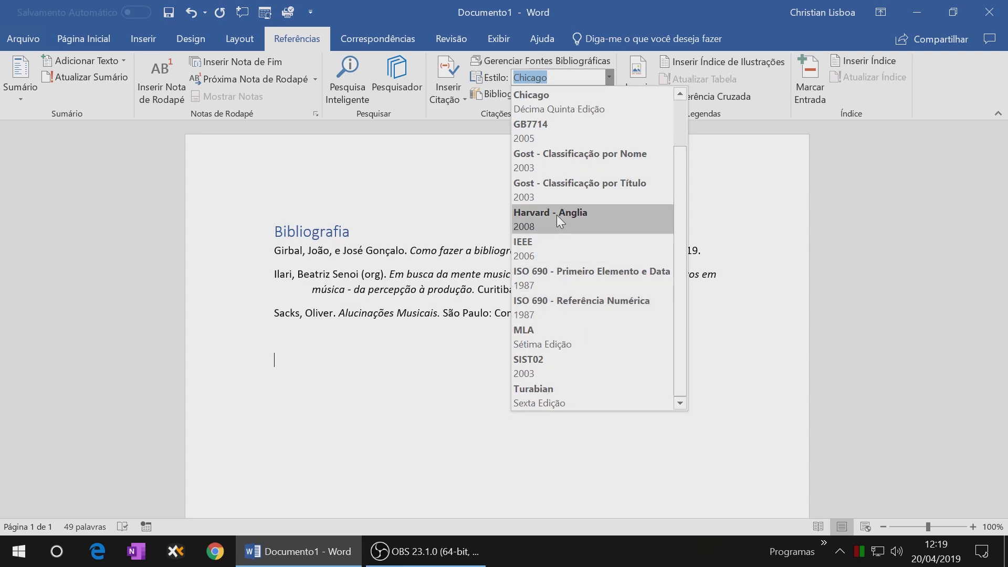
left_click(560, 220)
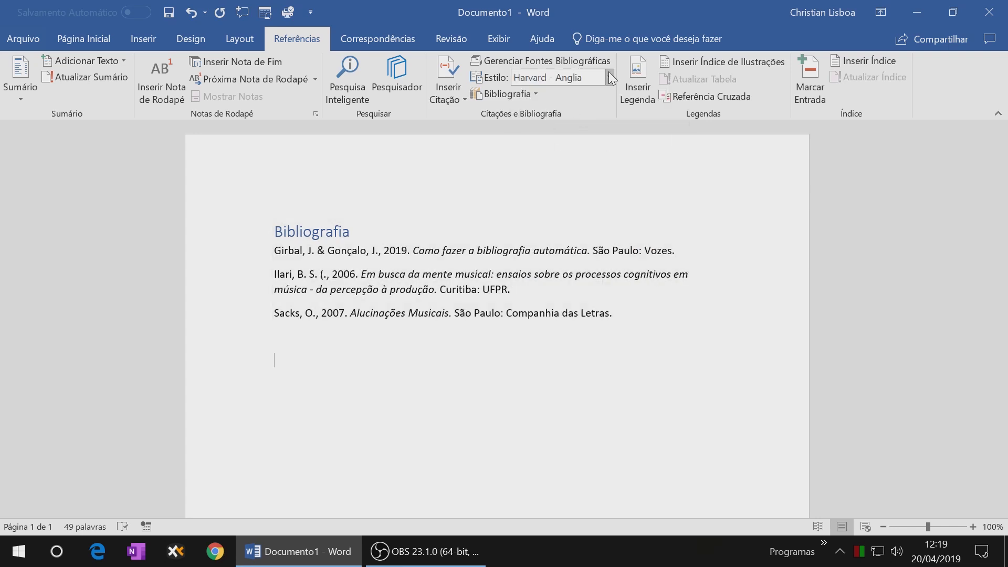
left_click(610, 77)
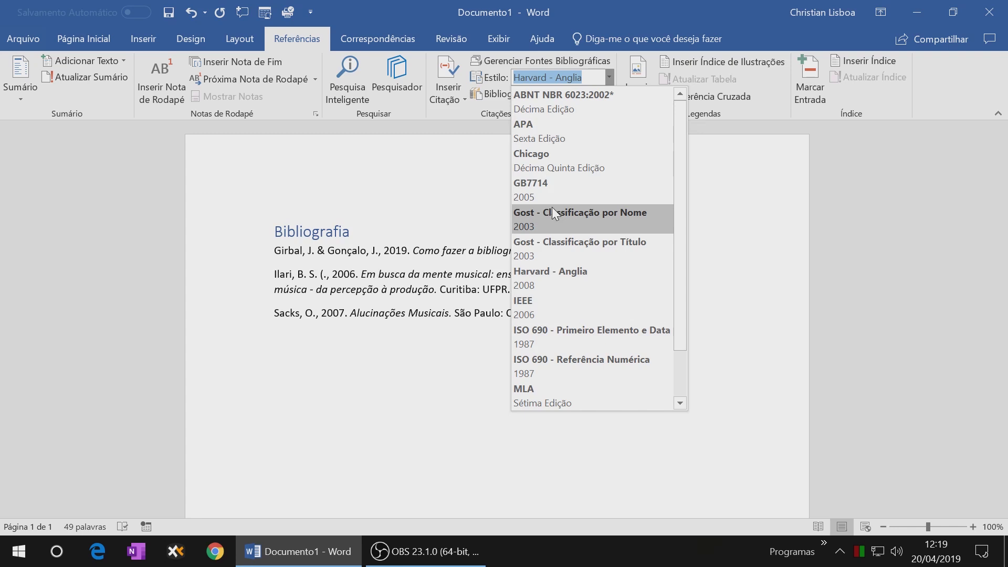
left_click(571, 100)
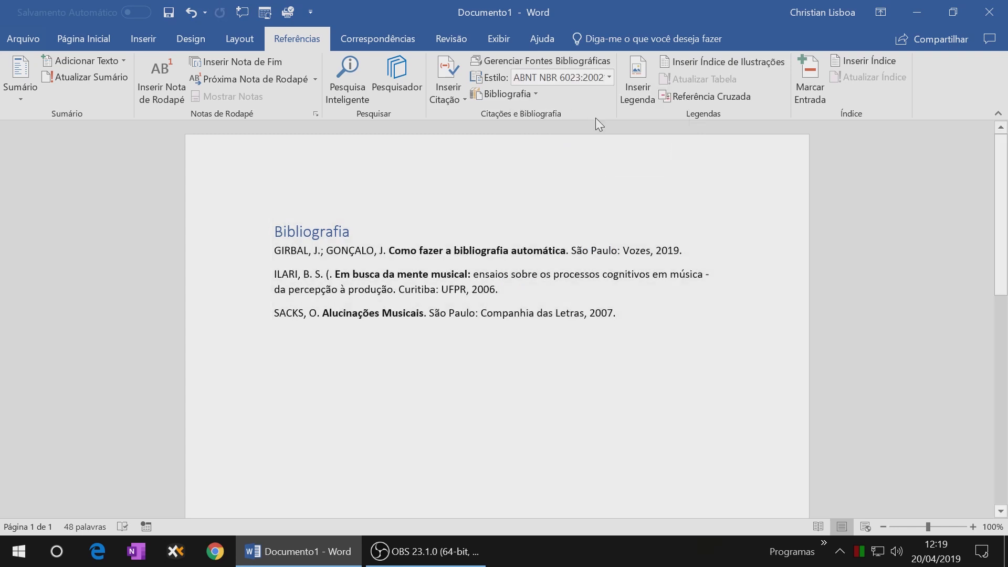